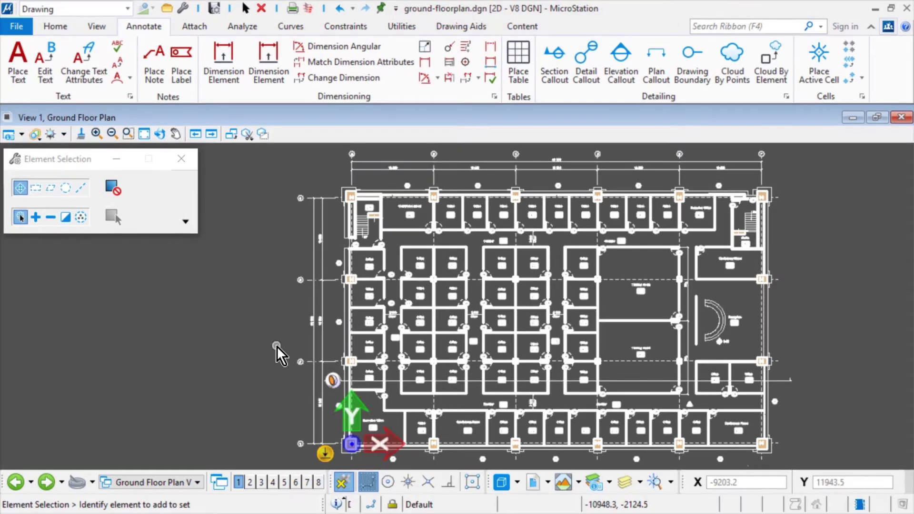
# - Start a detail callout with the DetailView_2D_SheetOnly seed and a rectangular boundary
pyautogui.click(588, 85)
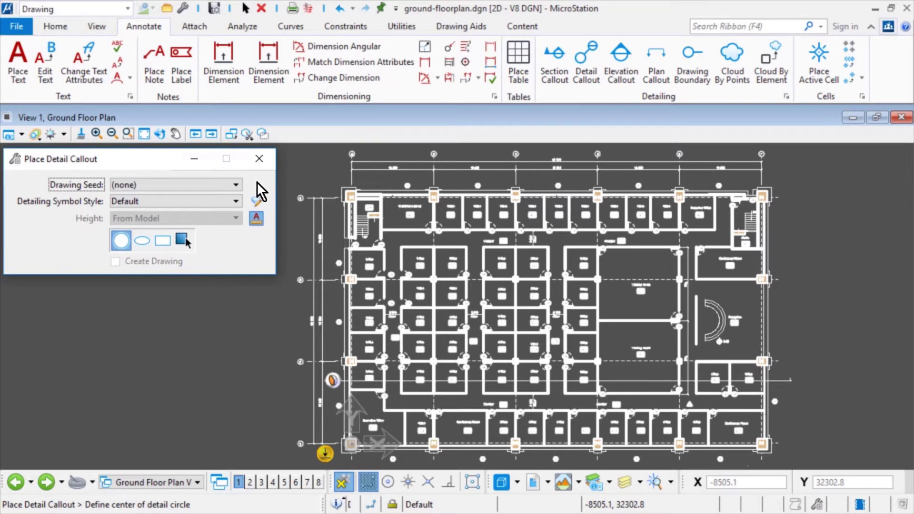
pyautogui.click(226, 186)
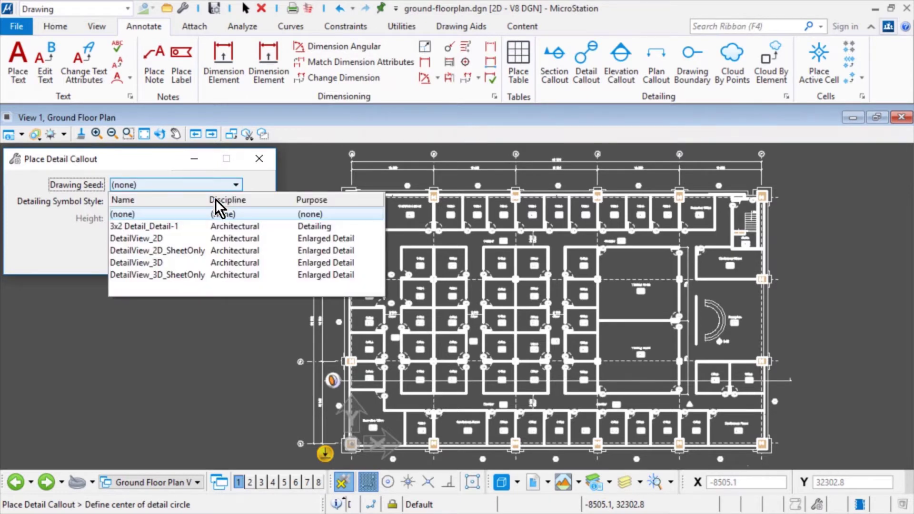
pyautogui.click(212, 251)
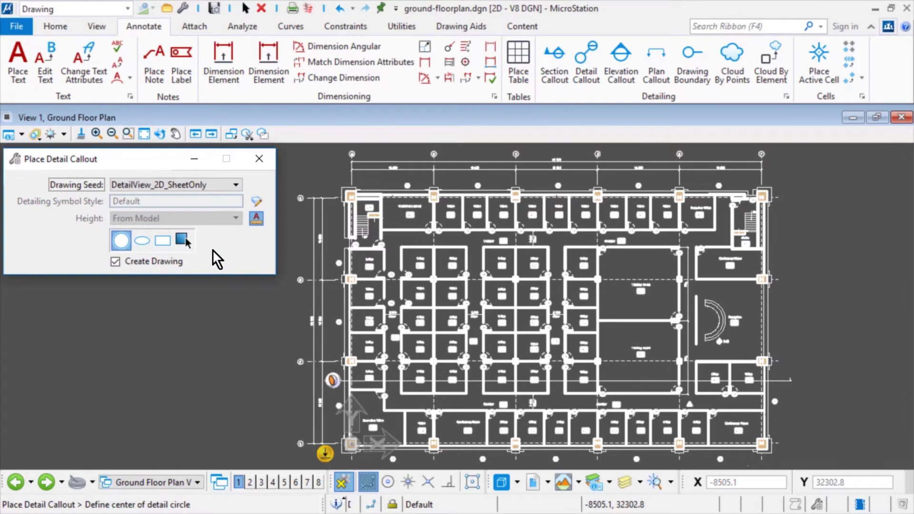
pyautogui.click(167, 248)
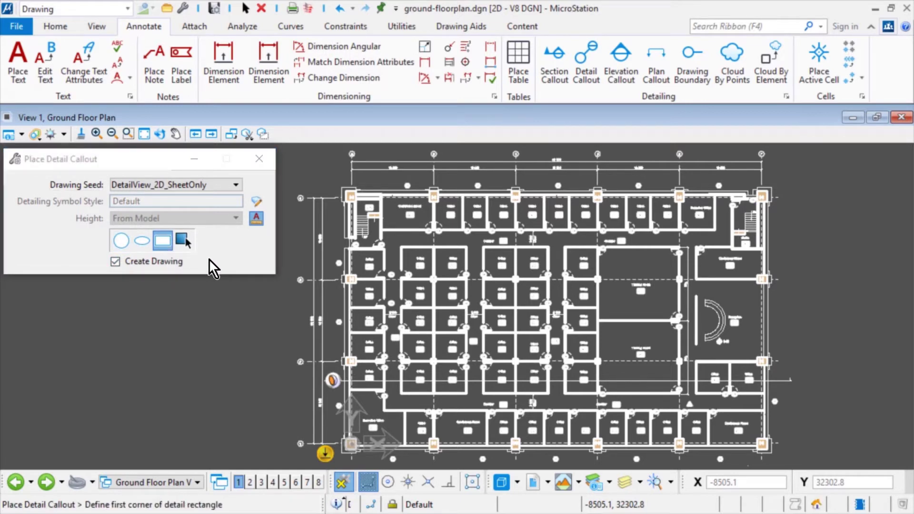
pyautogui.scroll(2, 311, 164)
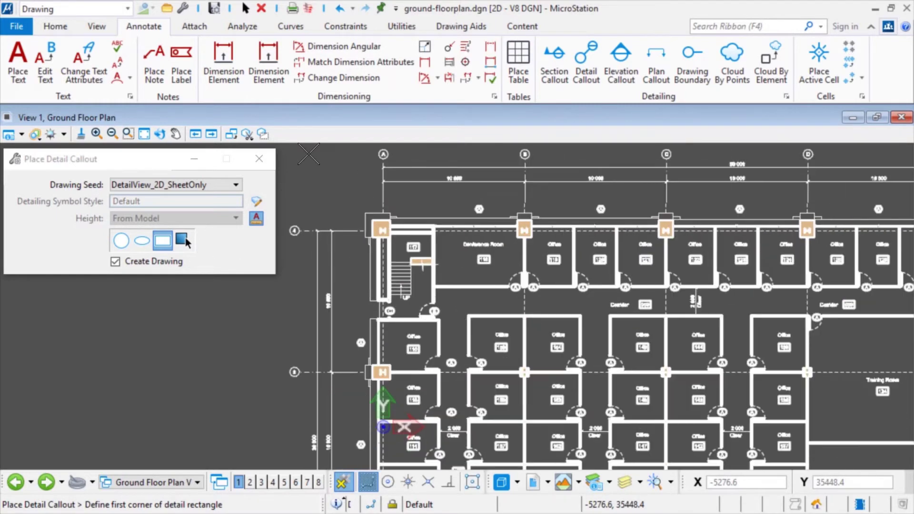
pyautogui.scroll(1, 314, 179)
pyautogui.scroll(1, 318, 193)
pyautogui.scroll(1, 321, 208)
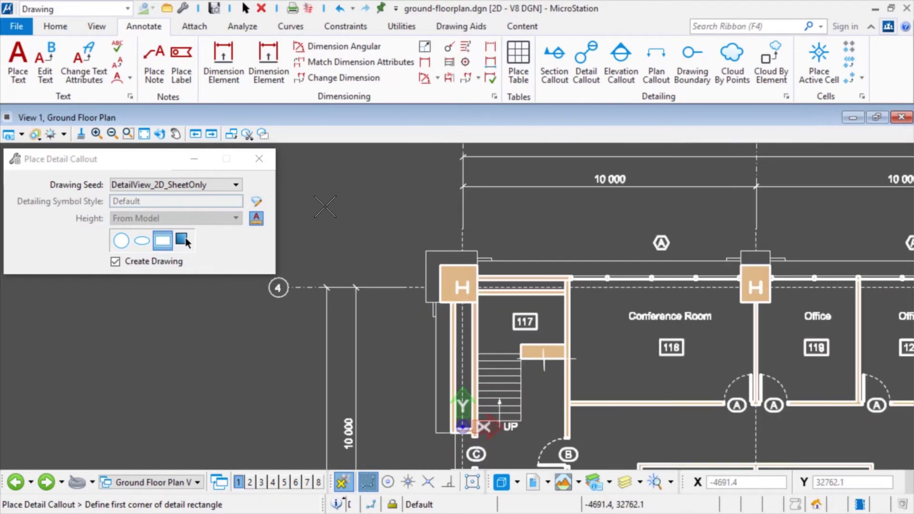
pyautogui.scroll(-1, 325, 206)
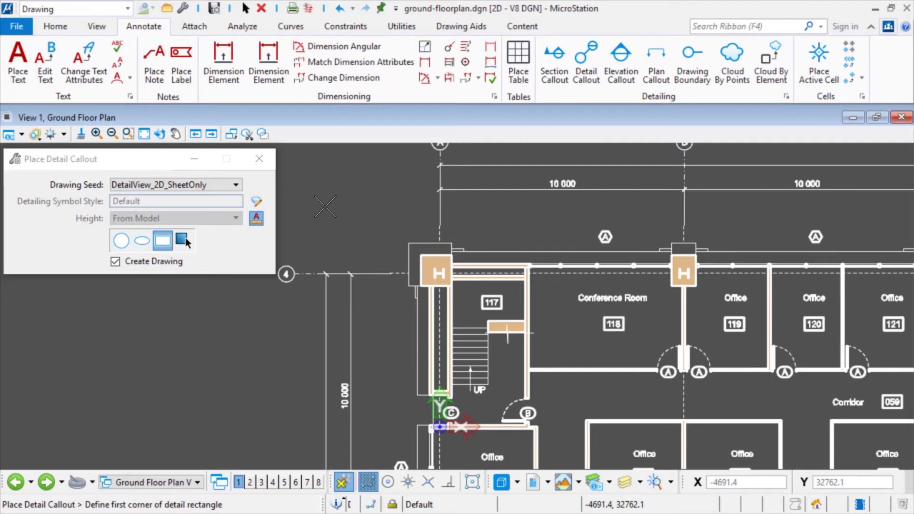
# - Draw the detail rectangle around the top-left staircase and place the callout bubble above-left
pyautogui.click(392, 227)
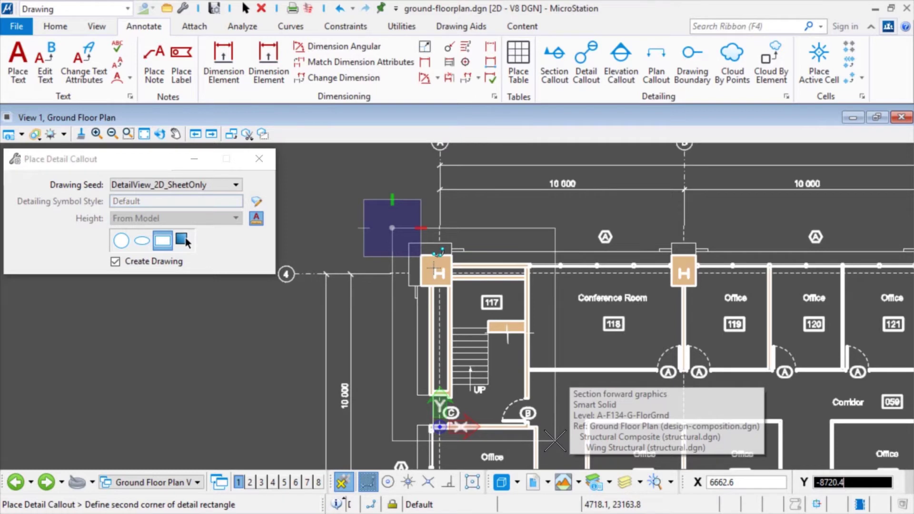
pyautogui.click(554, 440)
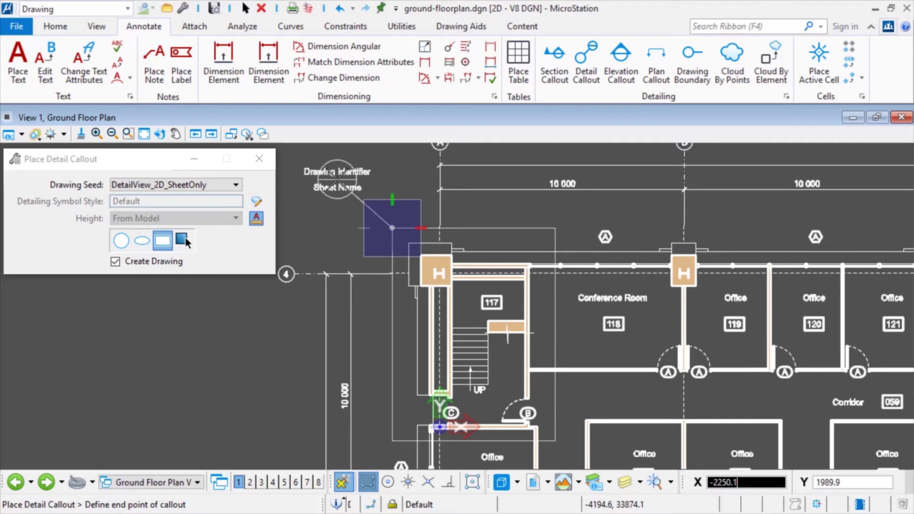
pyautogui.click(329, 177)
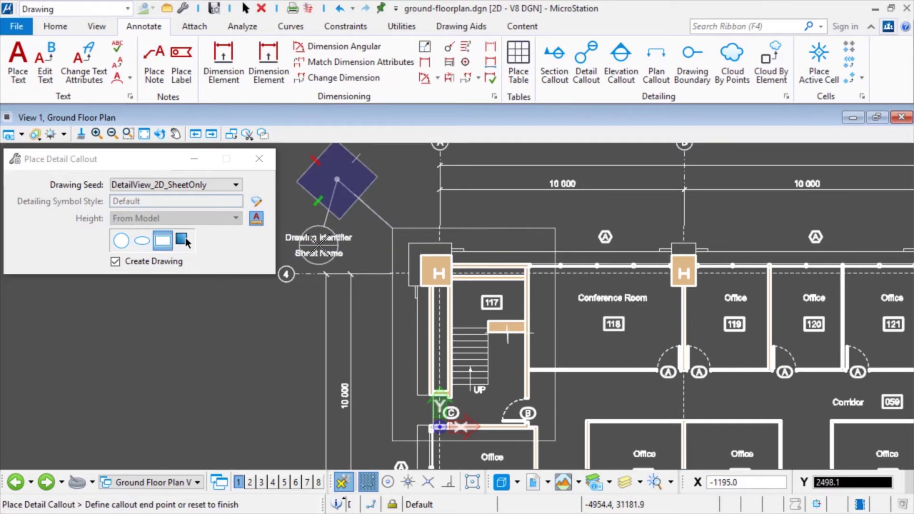
# - Finish the callout and set its Staircase A drawing to a 1:50 detail scale
pyautogui.rightClick(319, 245)
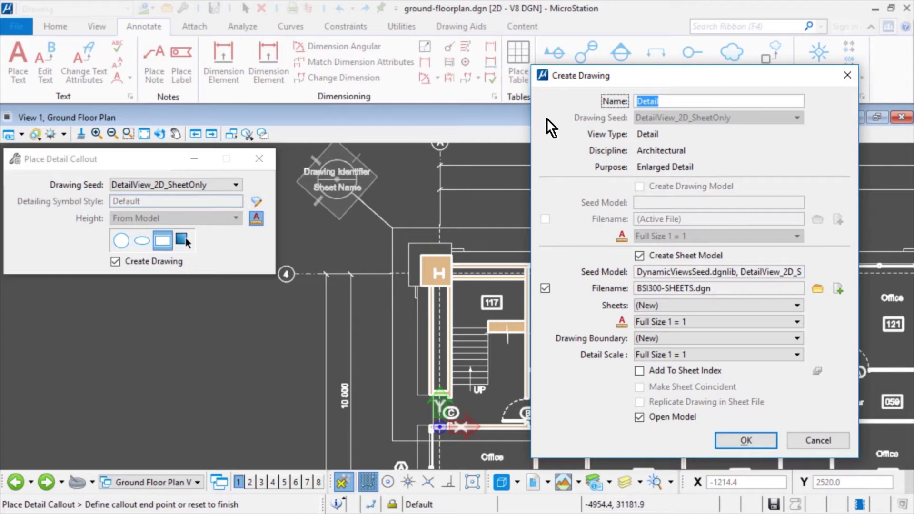
pyautogui.write('S')
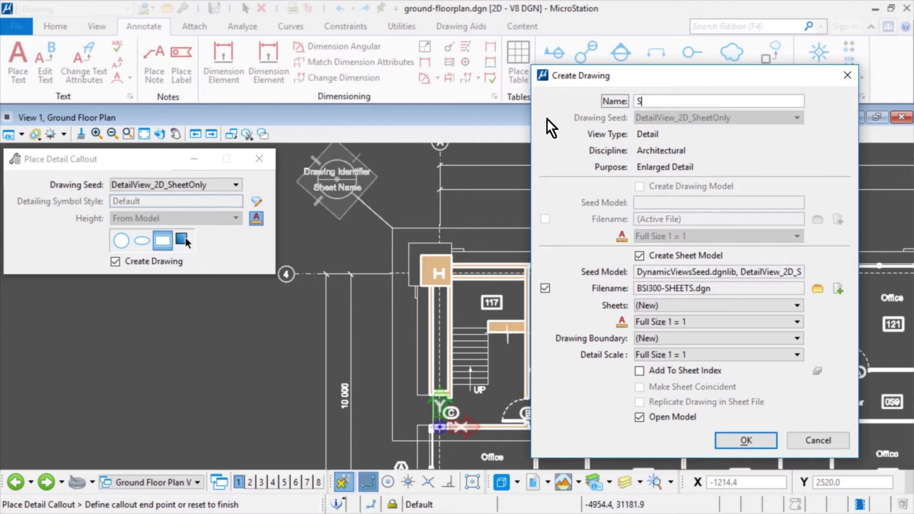
pyautogui.write('taircase A')
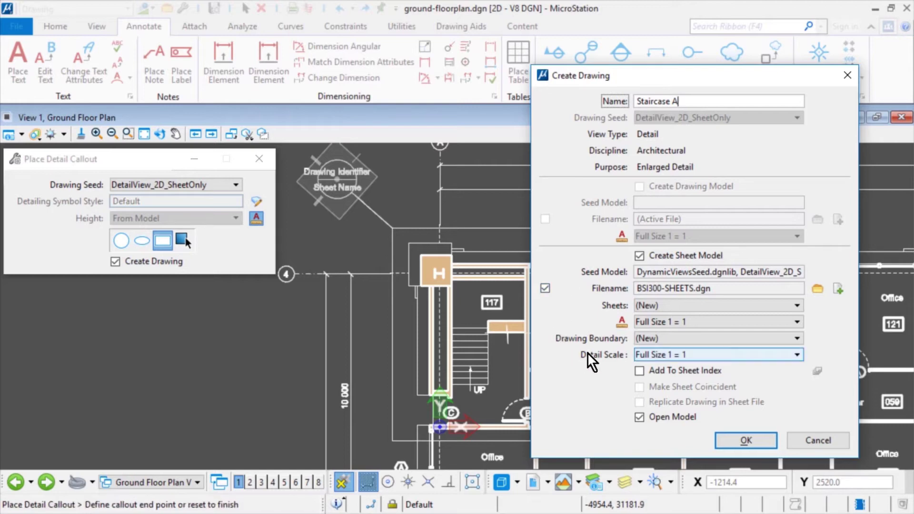
pyautogui.click(708, 353)
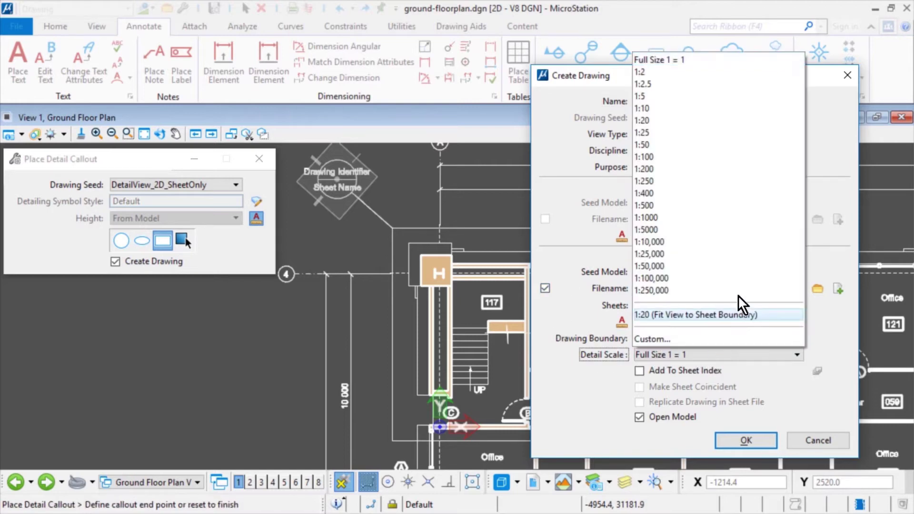
pyautogui.click(667, 145)
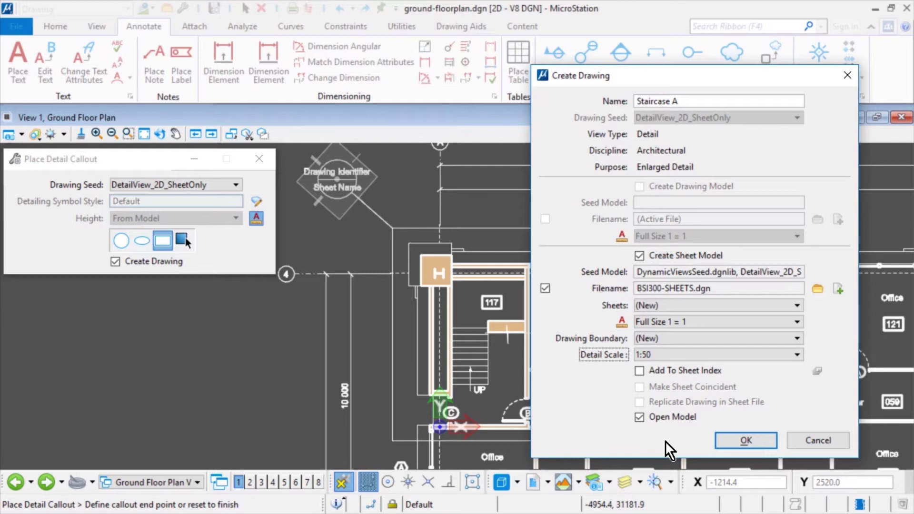
# - Create the Staircase A sheet and move the staircase reference into its upper-left corner
pyautogui.click(724, 441)
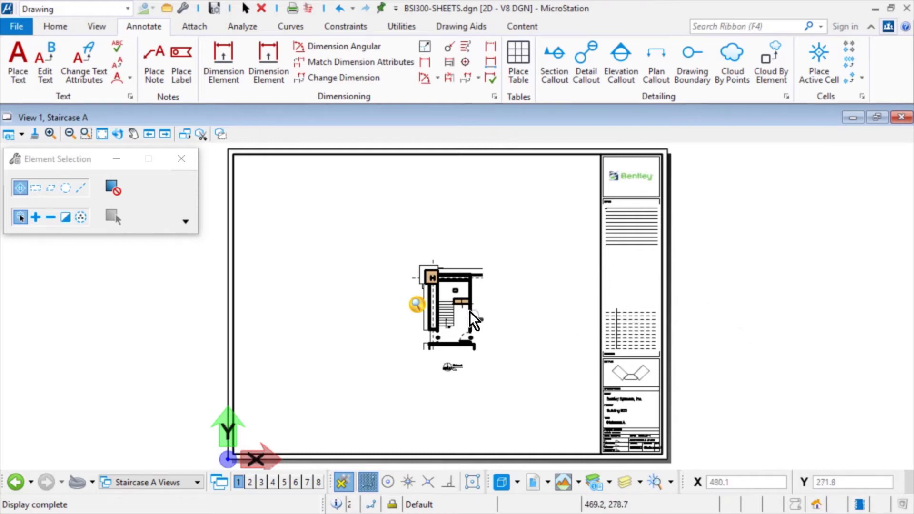
pyautogui.moveTo(465, 308)
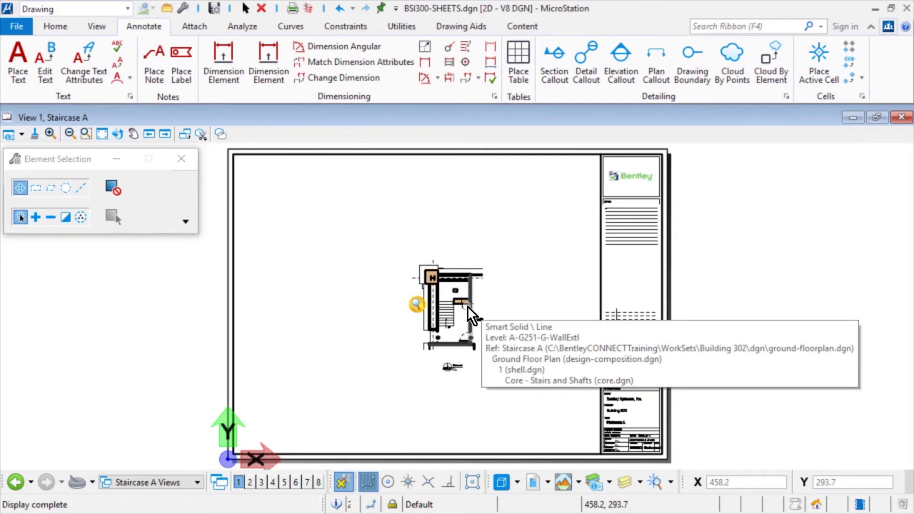
pyautogui.rightClick(468, 306)
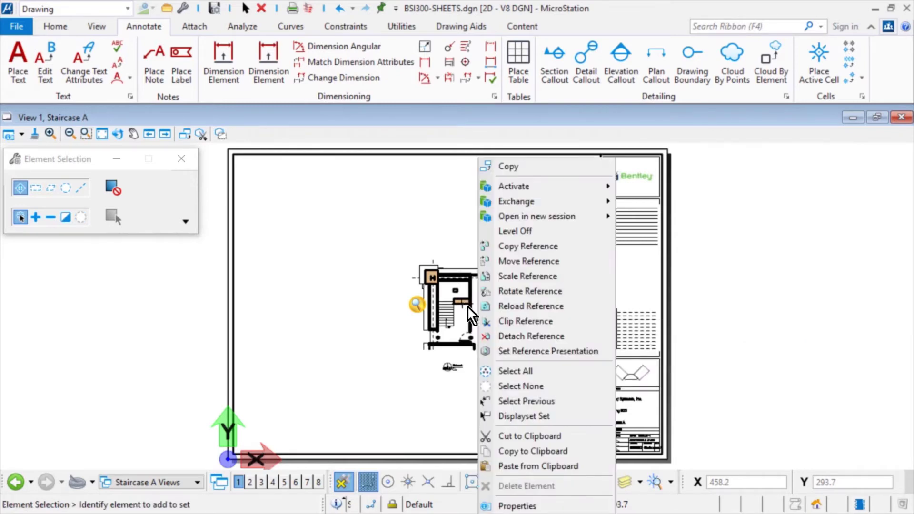
pyautogui.click(553, 262)
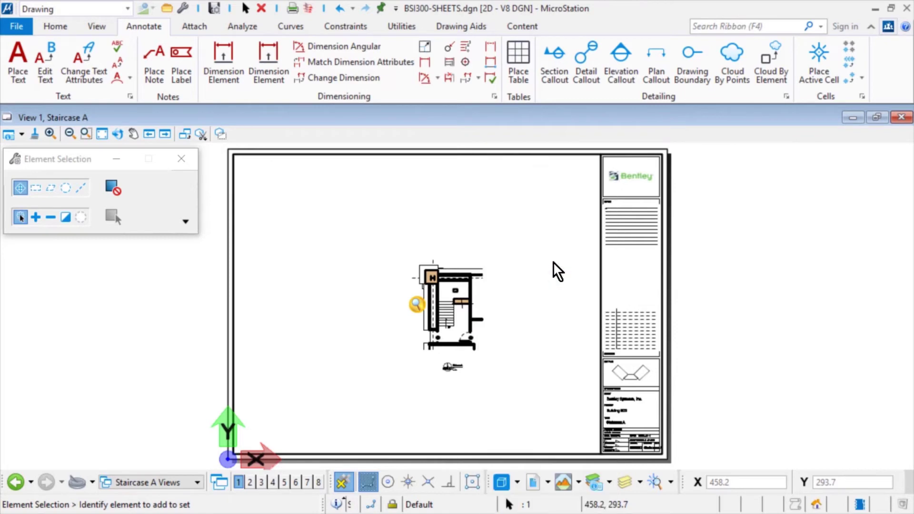
pyautogui.click(406, 259)
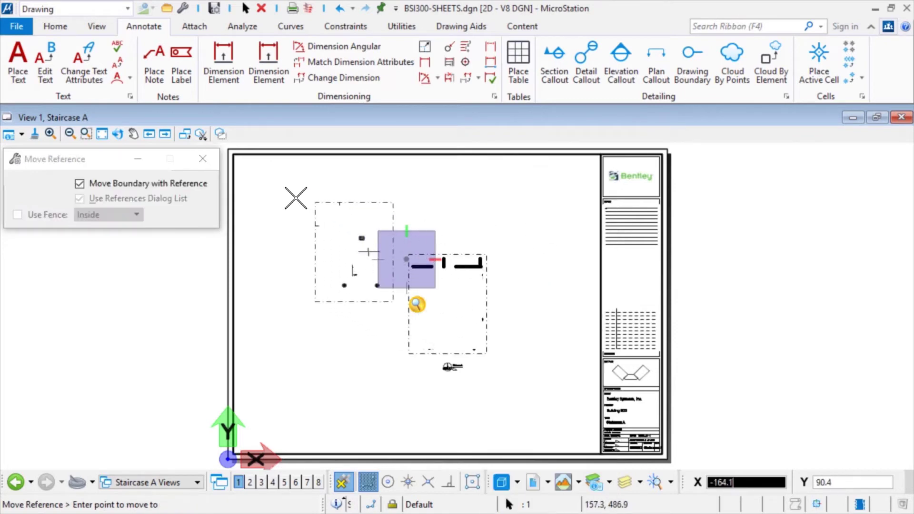
pyautogui.click(246, 166)
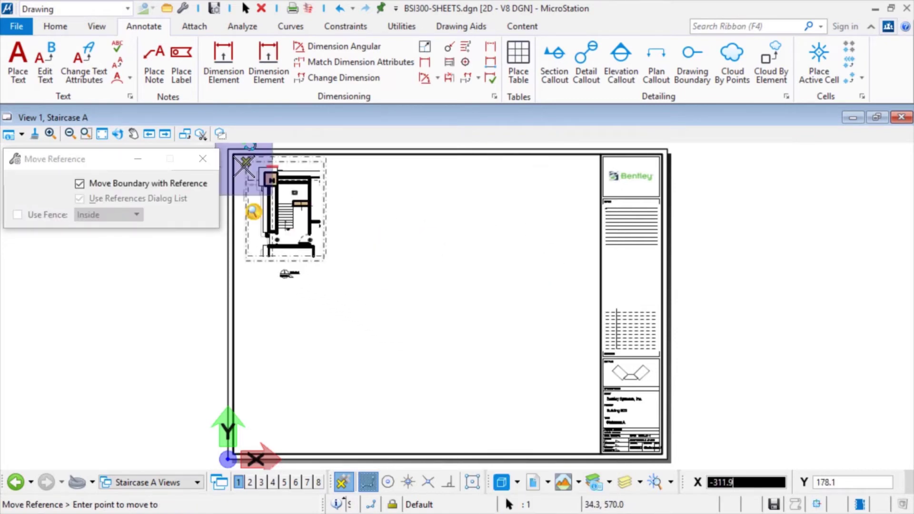
pyautogui.rightClick(372, 193)
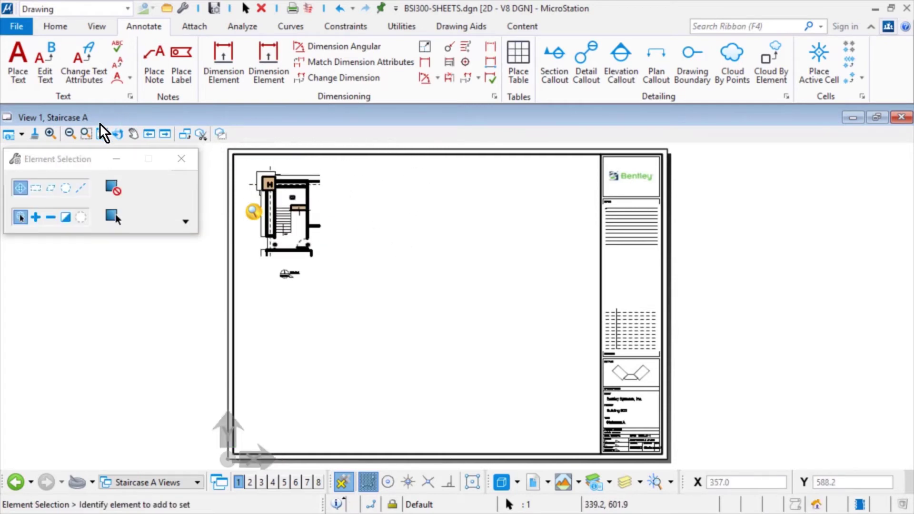
pyautogui.click(85, 134)
pyautogui.click(205, 297)
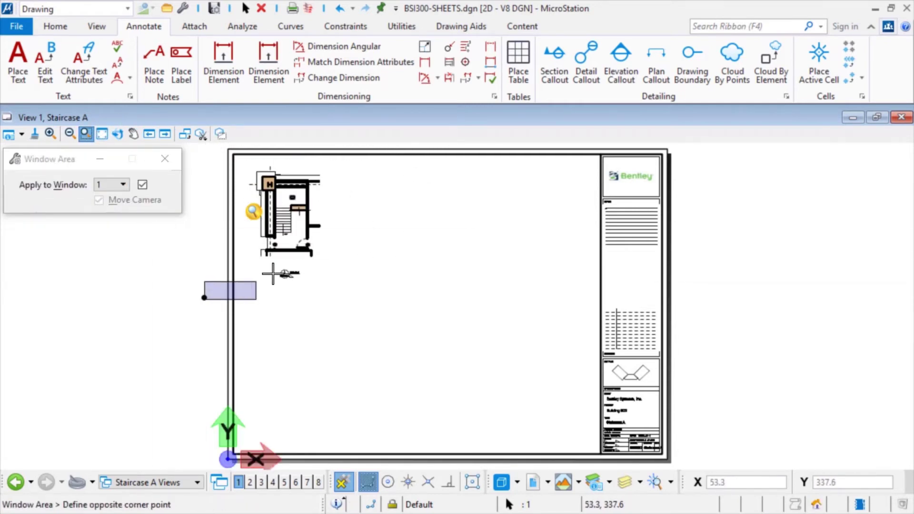
pyautogui.click(331, 145)
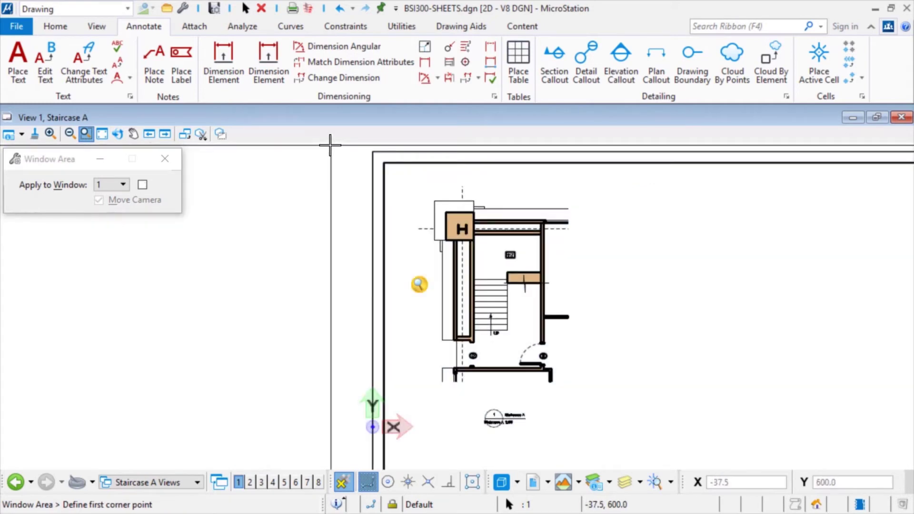
pyautogui.rightClick(271, 230)
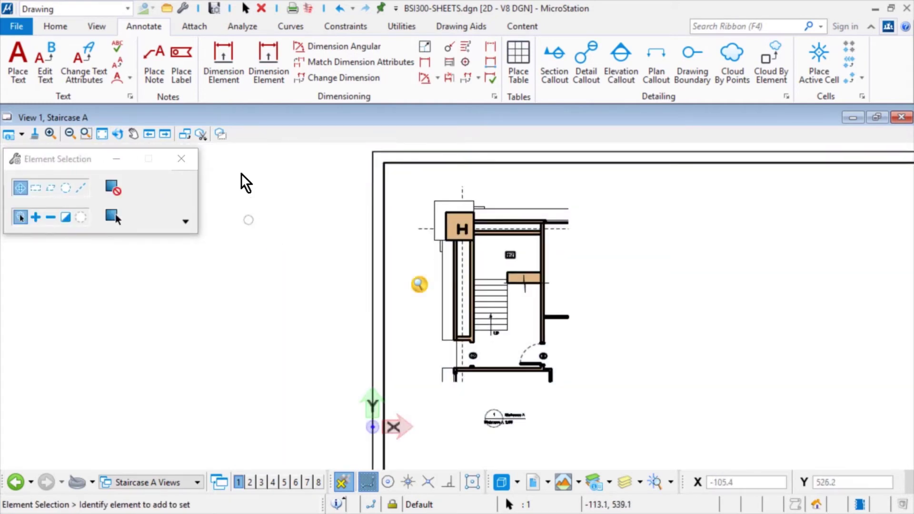
# - Rename the Staircase A model to 'Enlarged Details Plan' and give it that description
pyautogui.click(57, 28)
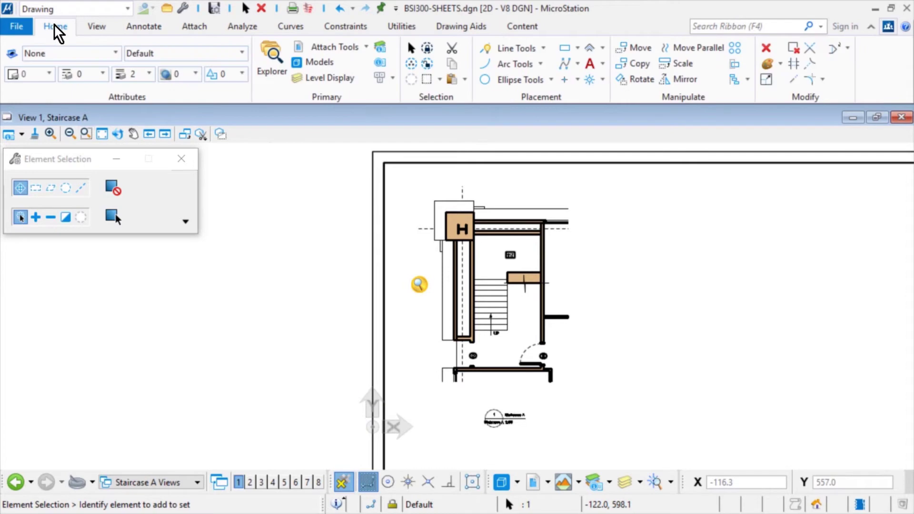
pyautogui.click(333, 62)
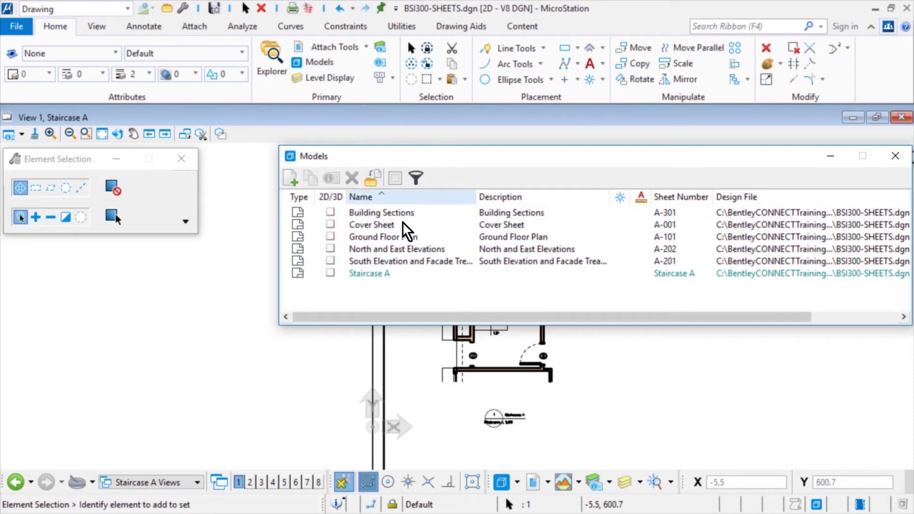
pyautogui.rightClick(394, 273)
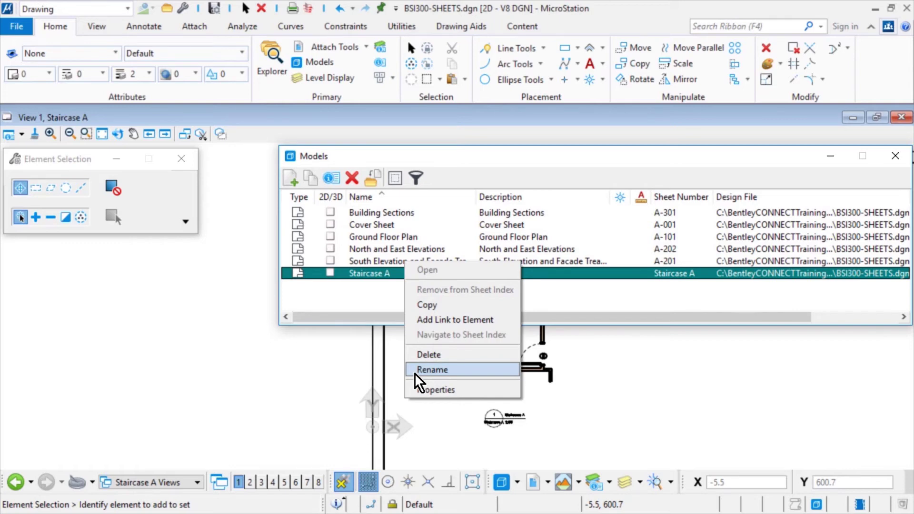
pyautogui.click(432, 369)
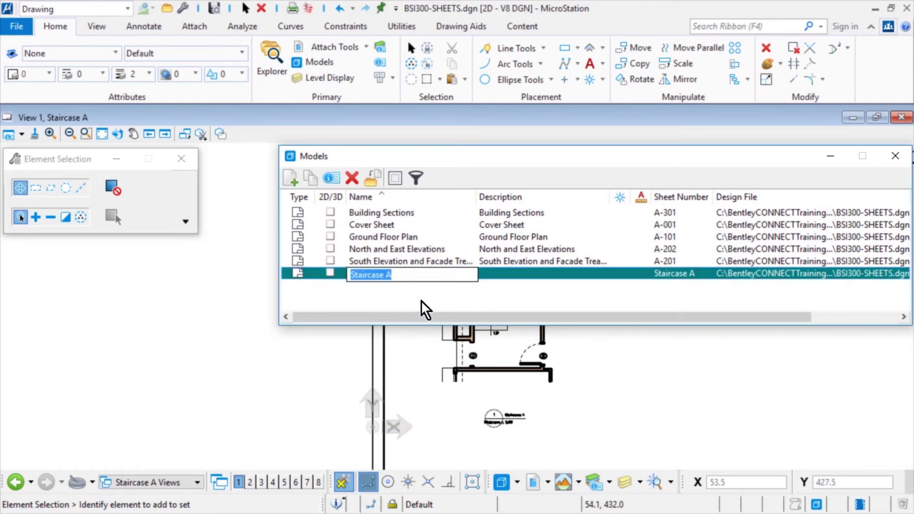
pyautogui.write('Enlarged Details Plan')
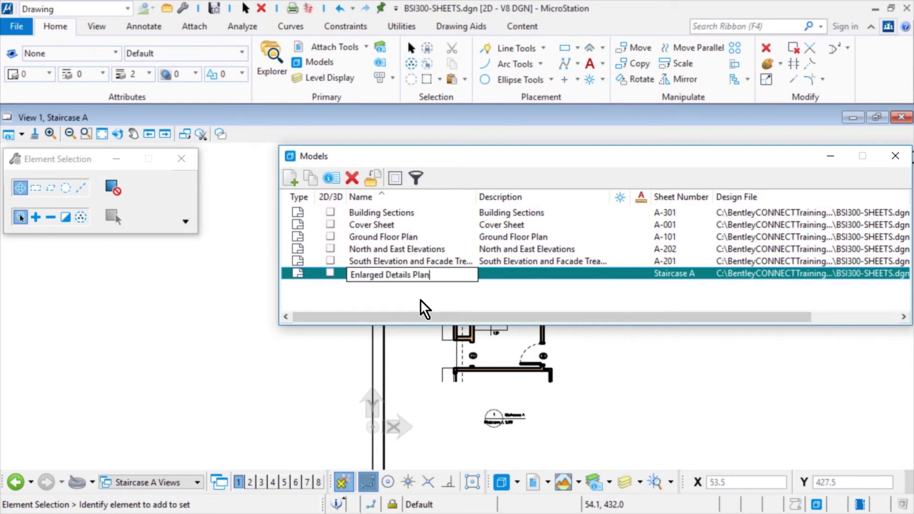
pyautogui.press('Return')
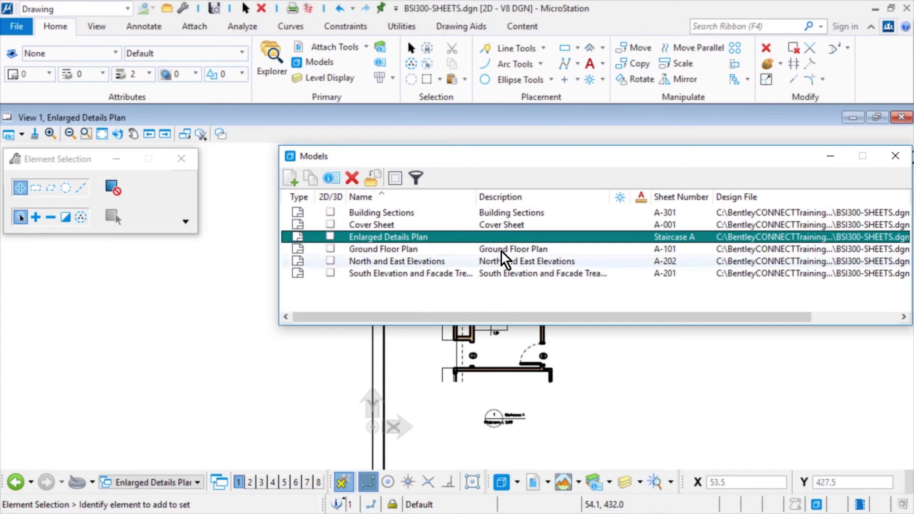
pyautogui.click(553, 241)
pyautogui.write('Enlarged Details Plan')
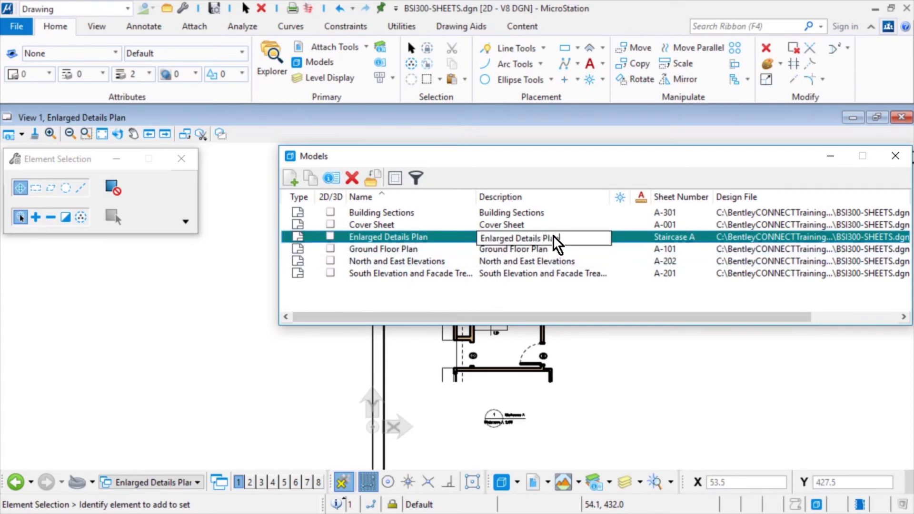
pyautogui.press('Return')
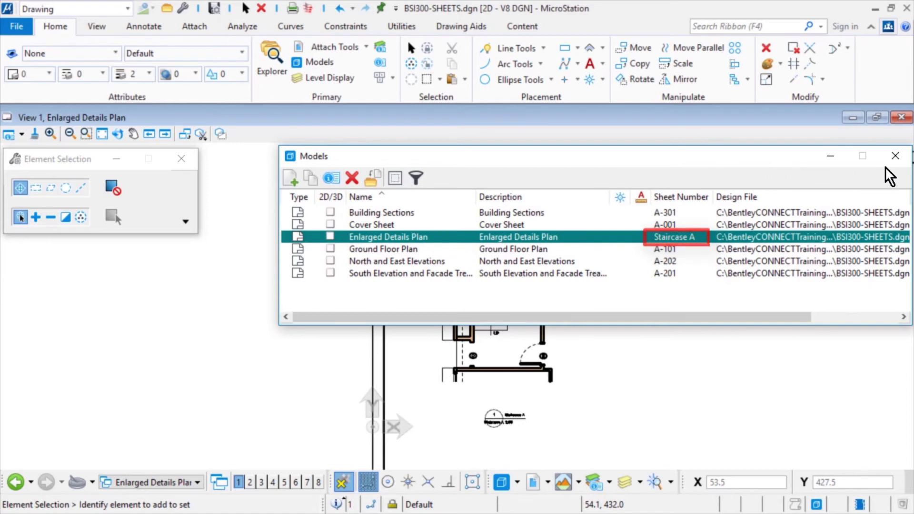
# - Close the Models dialog and pan to the title block reading Enlarged Details Plan
pyautogui.click(895, 156)
pyautogui.scroll(2, 475, 429)
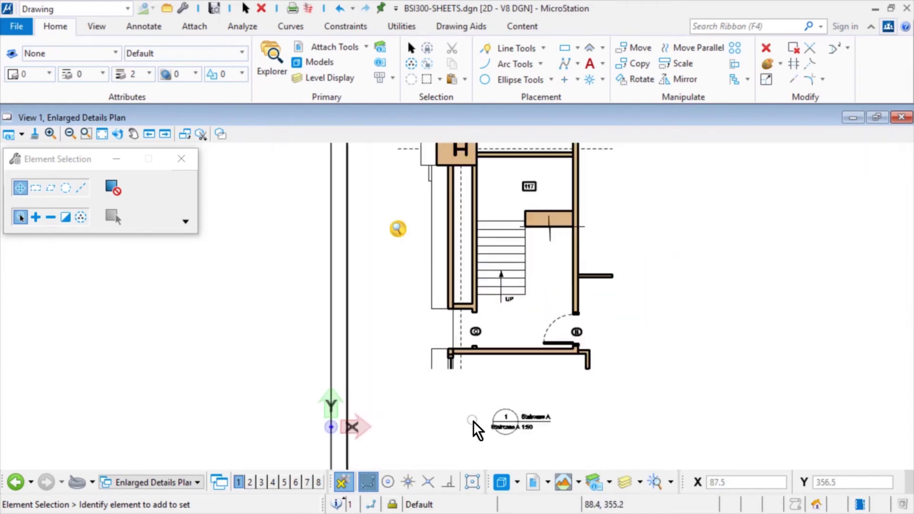
pyautogui.scroll(1, 477, 432)
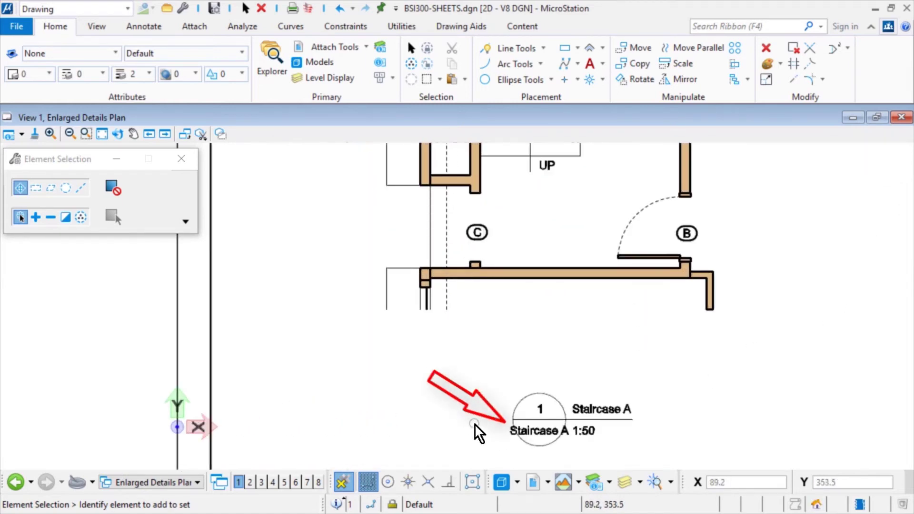
pyautogui.scroll(-3, 475, 424)
pyautogui.scroll(-1, 484, 398)
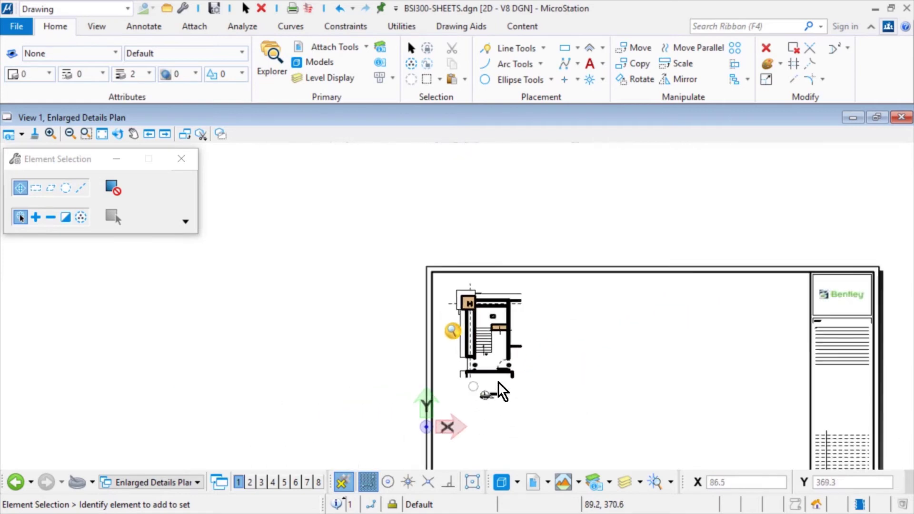
pyautogui.moveTo(767, 453); pyautogui.dragTo(573, 297, button='middle')
pyautogui.scroll(1, 509, 318)
pyautogui.scroll(1, 634, 383)
pyautogui.scroll(3, 620, 350)
pyautogui.scroll(1, 619, 349)
pyautogui.scroll(1, 618, 457)
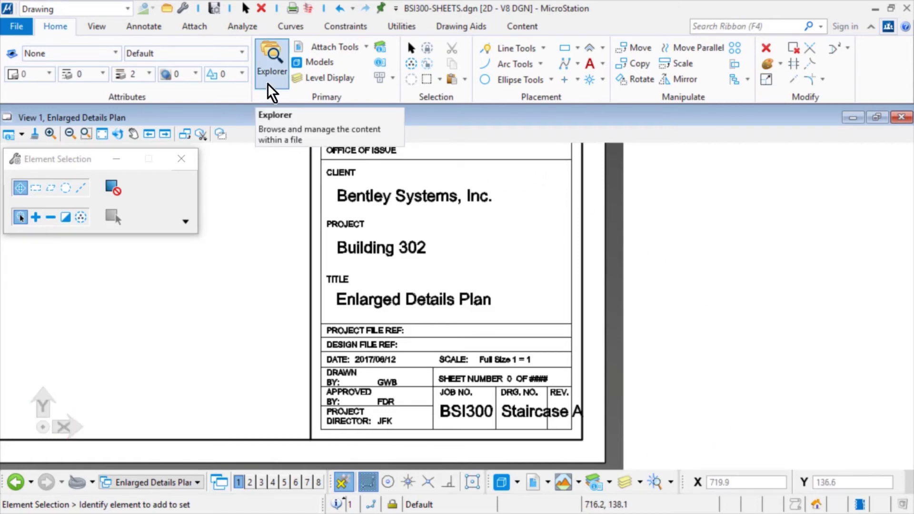
# - Make the Building 302 Sheet Index editable and begin adding a sheet to 400 - Enlarged Detail Plans
pyautogui.click(271, 90)
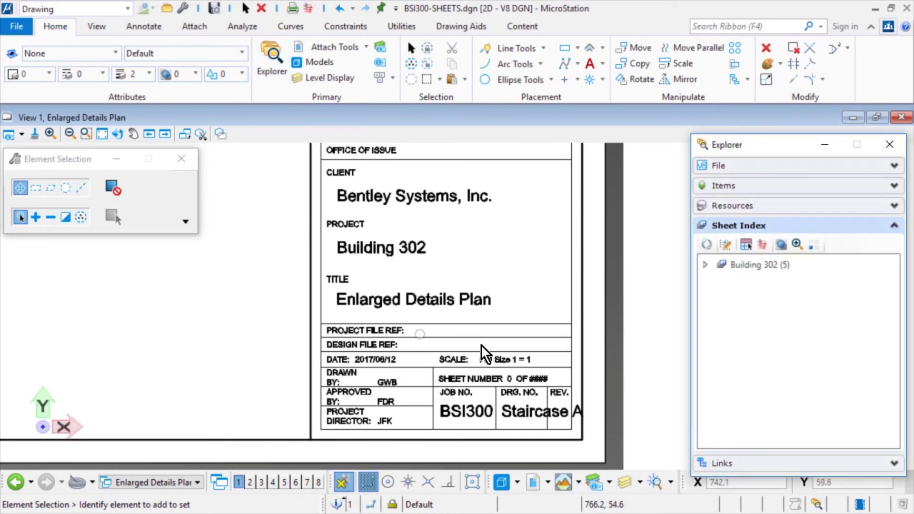
pyautogui.click(736, 265)
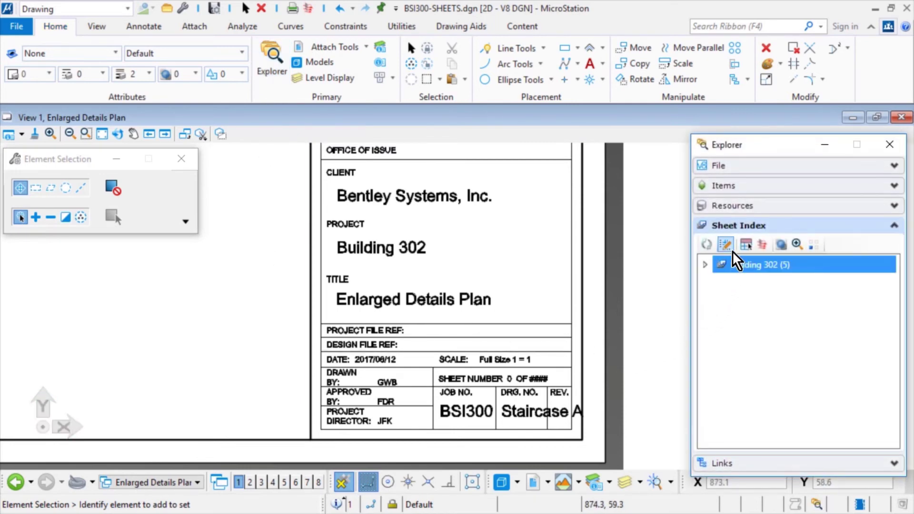
pyautogui.click(733, 252)
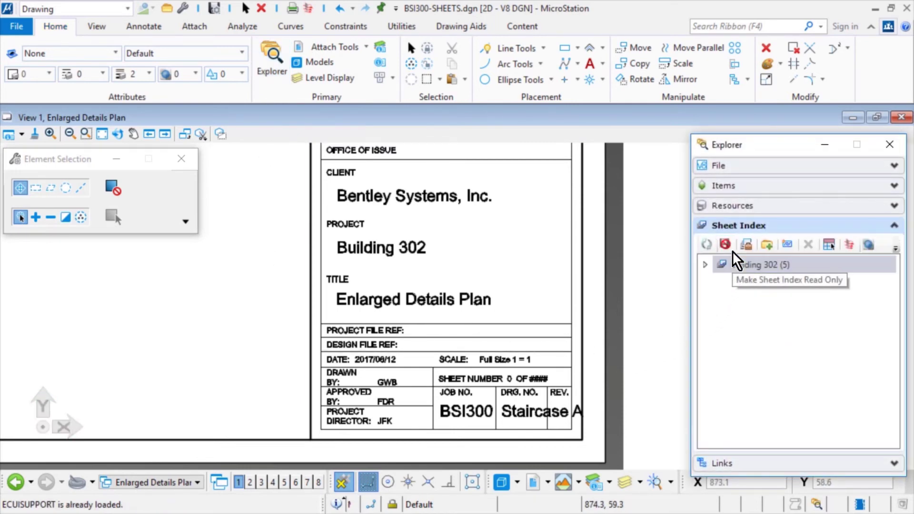
pyautogui.click(704, 266)
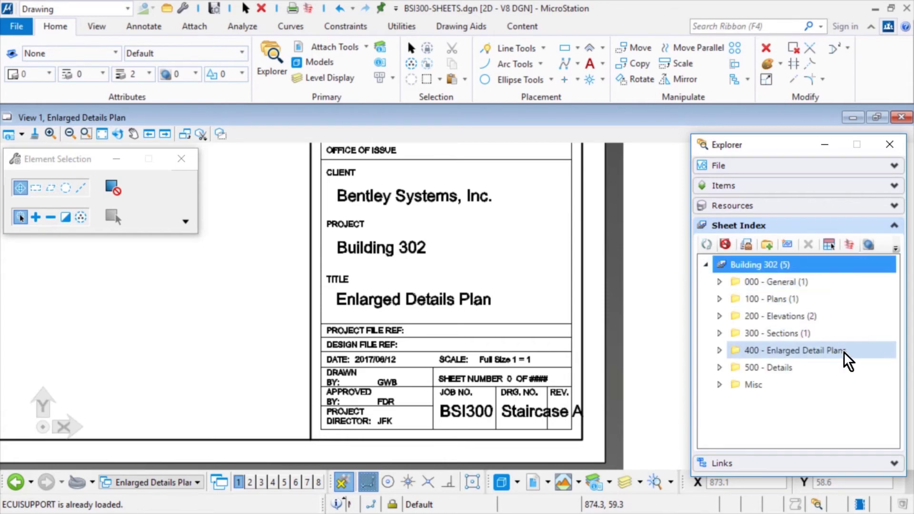
pyautogui.click(857, 357)
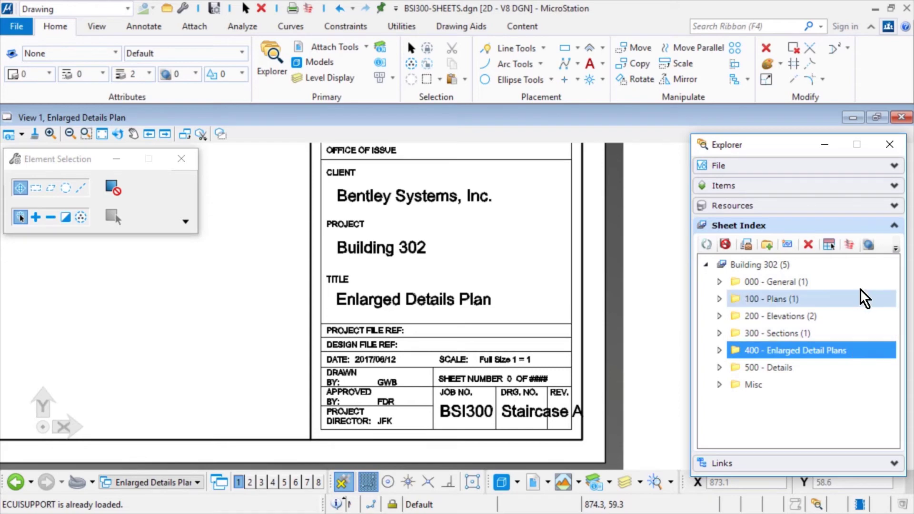
pyautogui.click(792, 250)
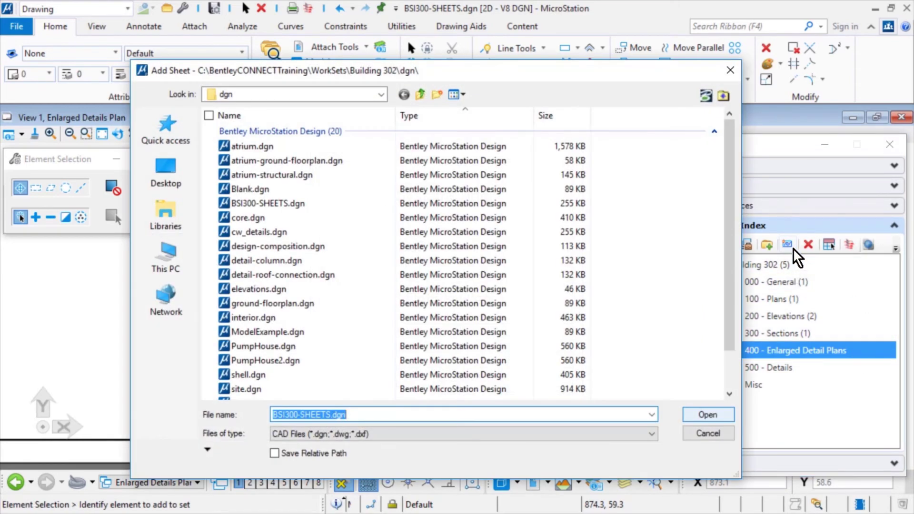
# - Add the Enlarged Details Plan sheet from BSI300-SHEETS.dgn to the index
pyautogui.click(345, 207)
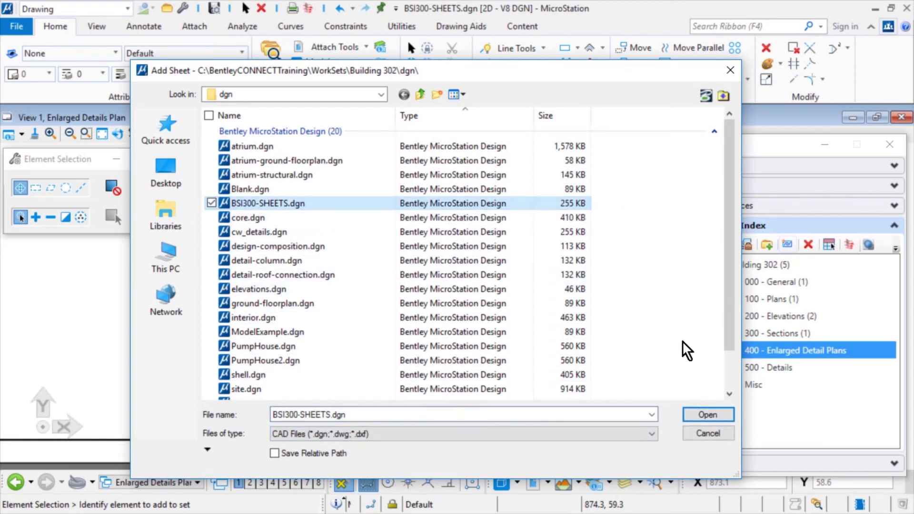
pyautogui.click(690, 416)
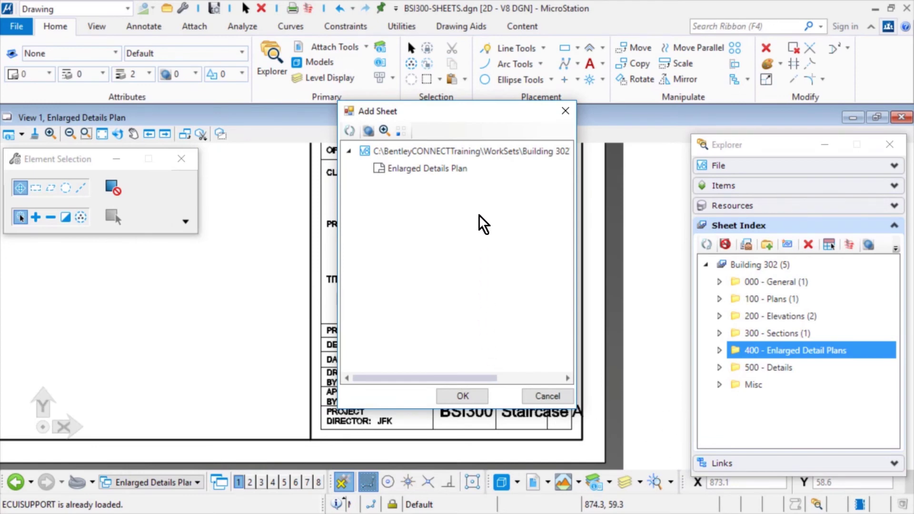
pyautogui.click(479, 172)
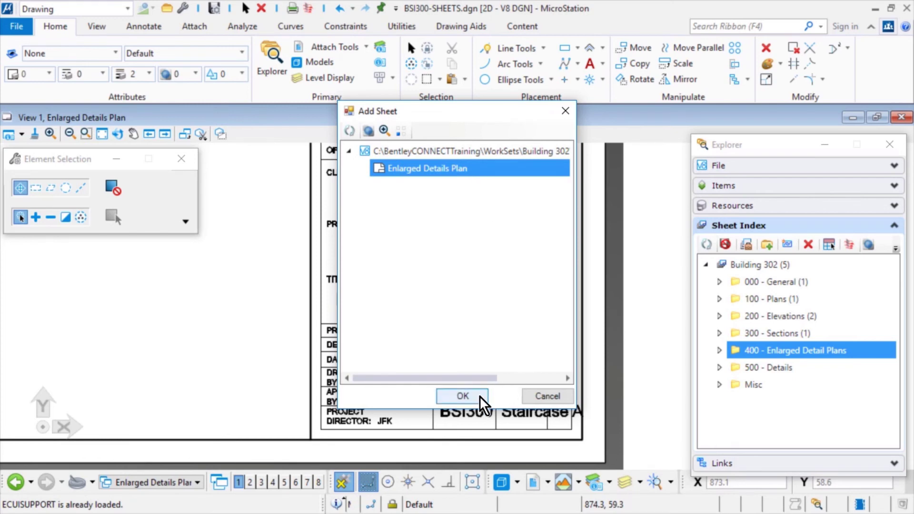
pyautogui.click(463, 396)
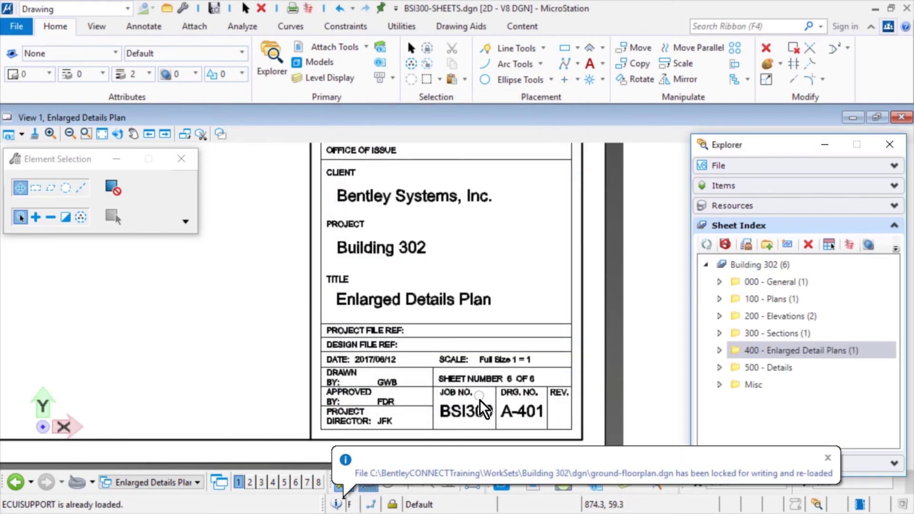
# - Select the new A-401 sheet in the 400 folder and pan to its staircase callout
pyautogui.click(719, 351)
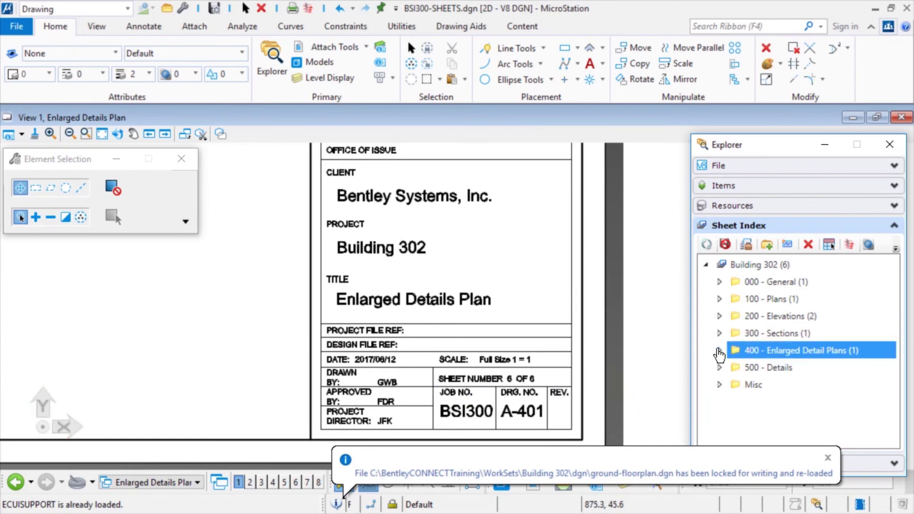
pyautogui.click(739, 368)
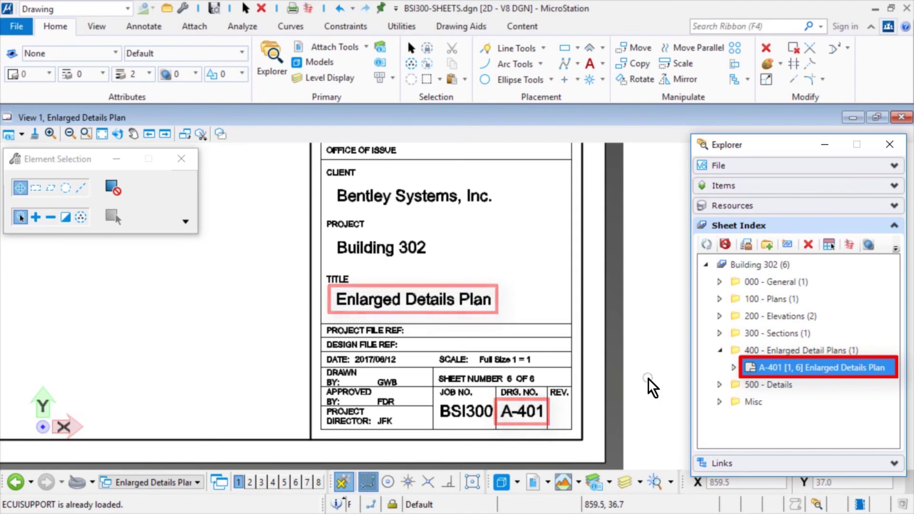
pyautogui.scroll(-4, 651, 387)
pyautogui.scroll(3, 296, 245)
pyautogui.scroll(3, 312, 265)
pyautogui.scroll(2, 355, 281)
pyautogui.scroll(1, 355, 280)
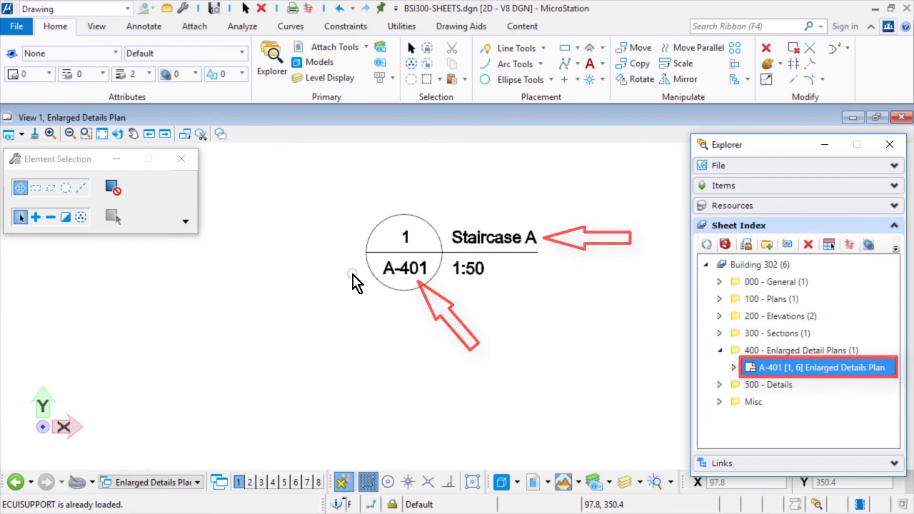
pyautogui.scroll(-1, 379, 362)
pyautogui.scroll(-1, 379, 362)
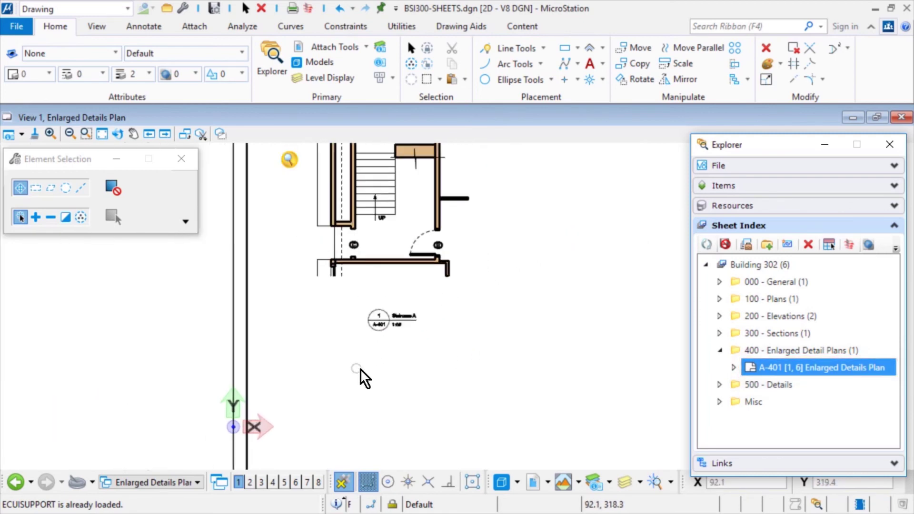
pyautogui.moveTo(534, 286)
pyautogui.mouseDown(button='middle')
pyautogui.moveTo(504, 259)
pyautogui.moveTo(534, 284)
pyautogui.mouseUp(button='middle')
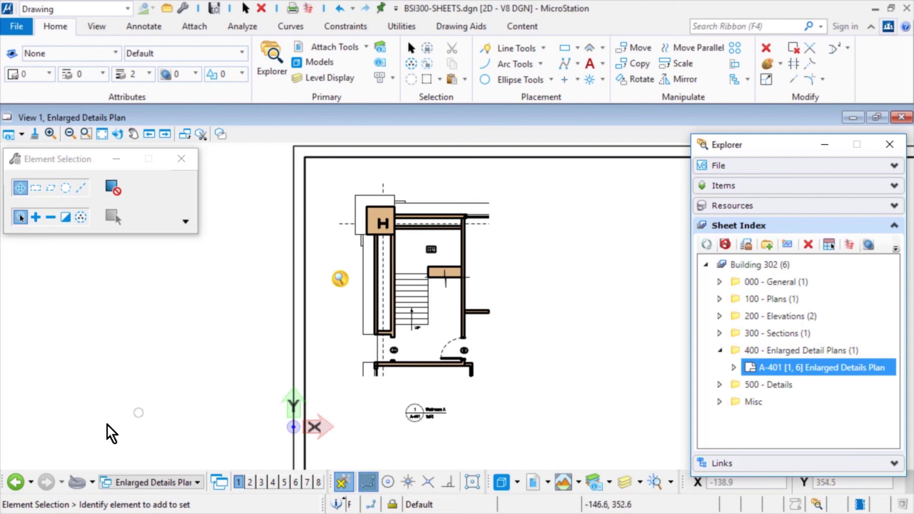
# - Go back to the Ground Floor Plan and check the staircase callout reads 1 / A-401
pyautogui.click(14, 483)
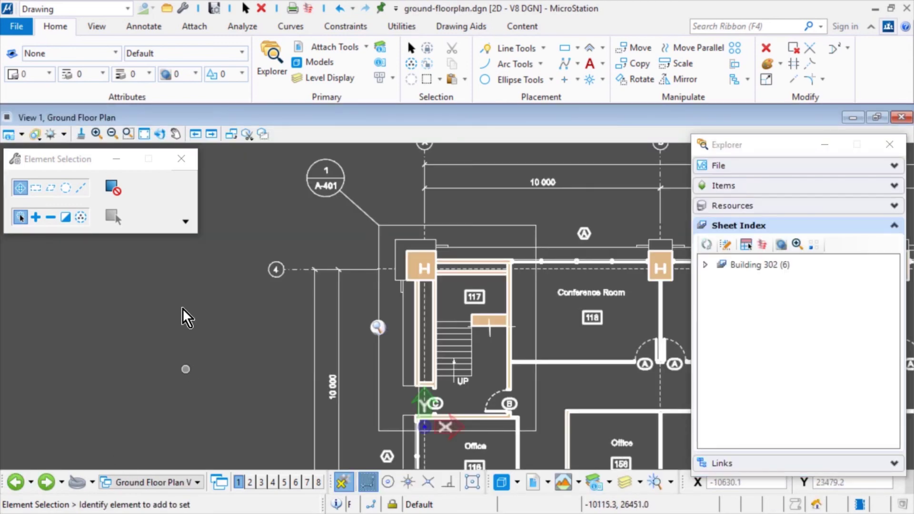
pyautogui.scroll(3, 294, 171)
pyautogui.scroll(1, 300, 175)
pyautogui.moveTo(300, 175); pyautogui.dragTo(303, 270, button='middle')
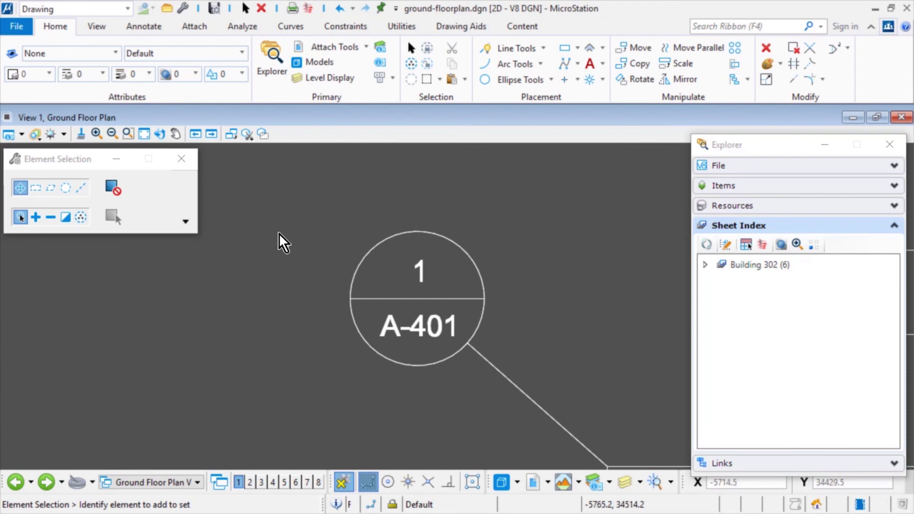
pyautogui.scroll(-5, 279, 238)
pyautogui.scroll(-1, 490, 229)
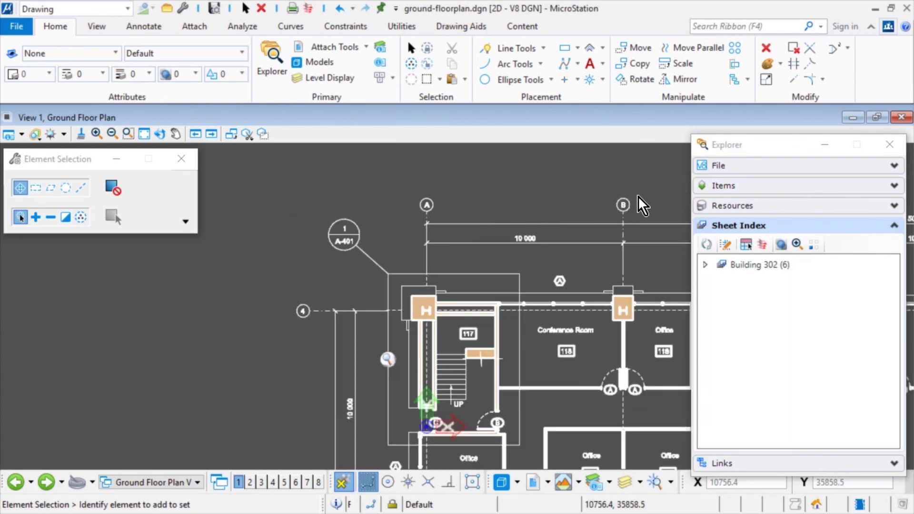